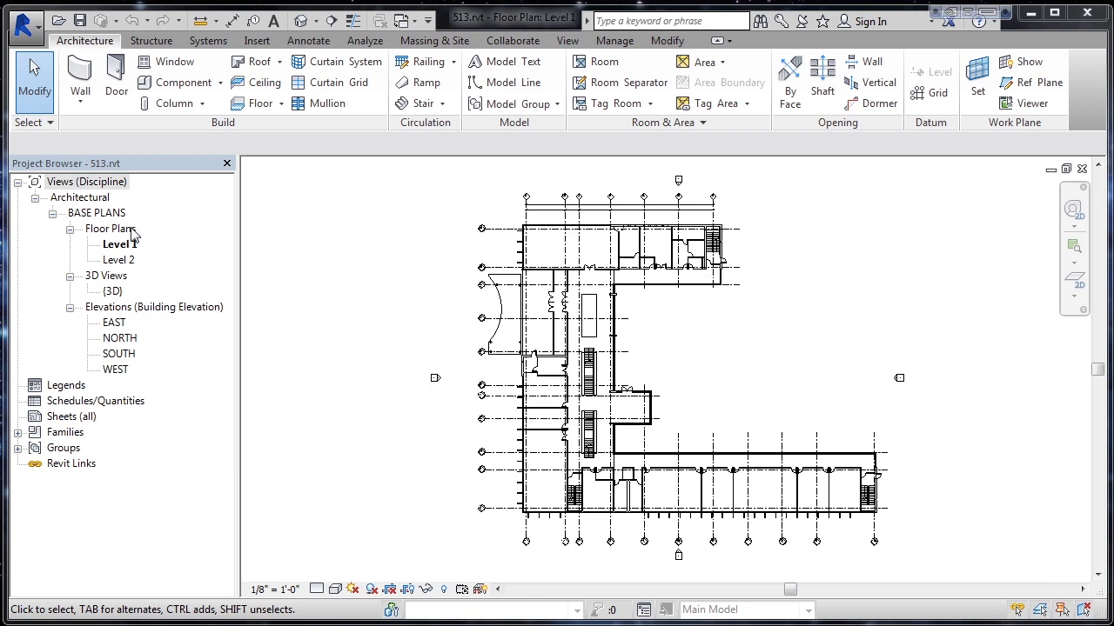
Step: Open the NORTH elevation and set its work plane by name to Grid : A
{"action": "left_click", "coordinate": [301, 21]}
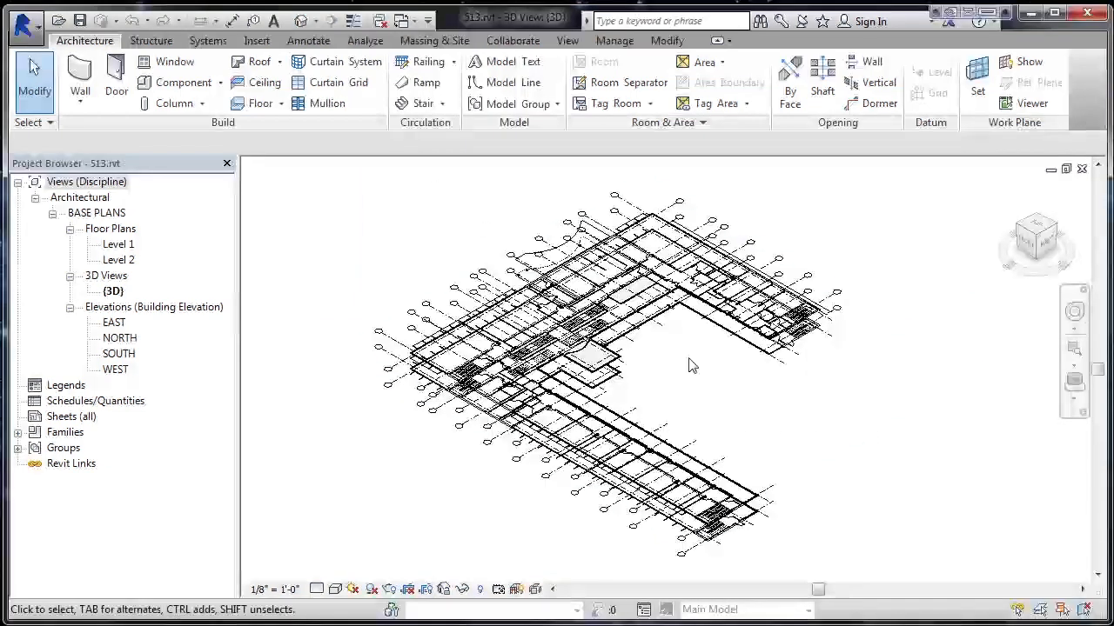
{"action": "middle_click_drag", "start_coordinate": [799, 442], "coordinate": [805, 413], "text": "shift"}
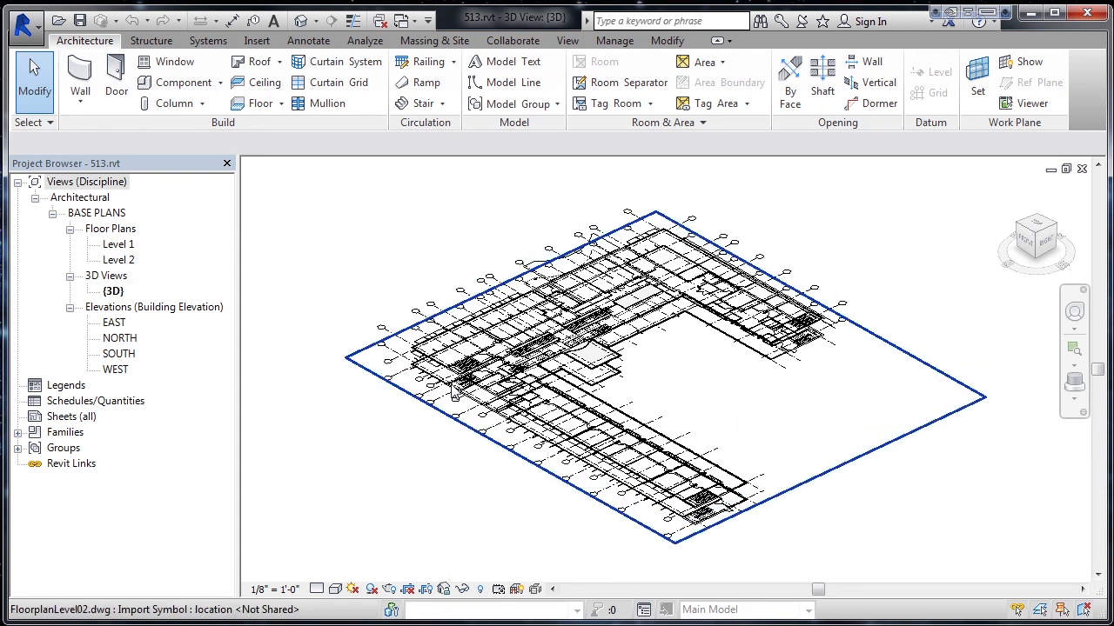
{"action": "double_click", "coordinate": [126, 341]}
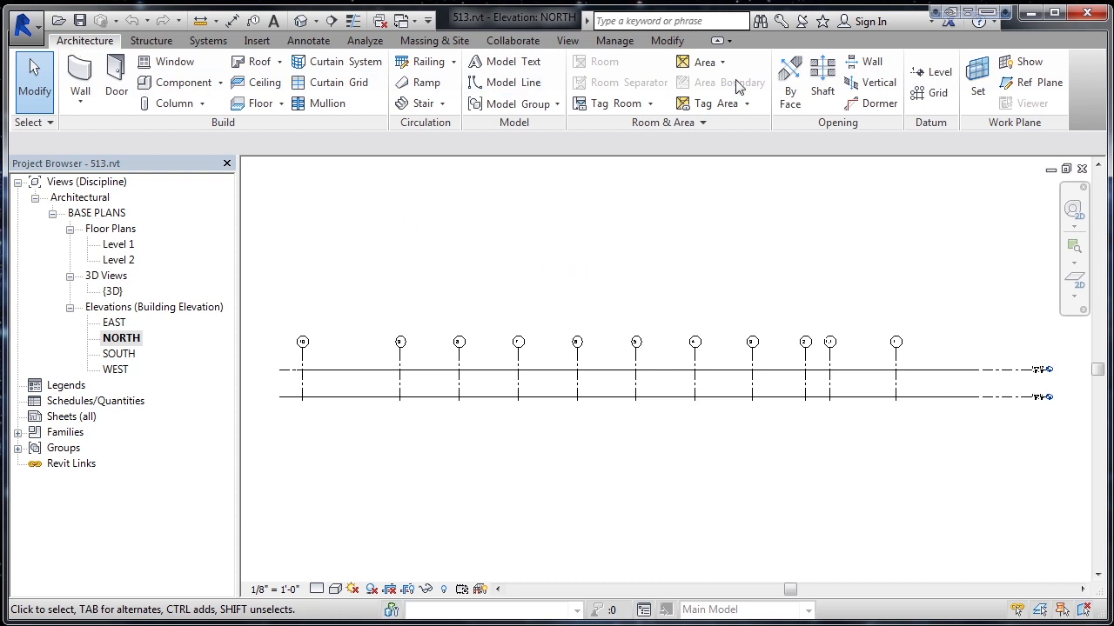
{"action": "left_click", "coordinate": [972, 81]}
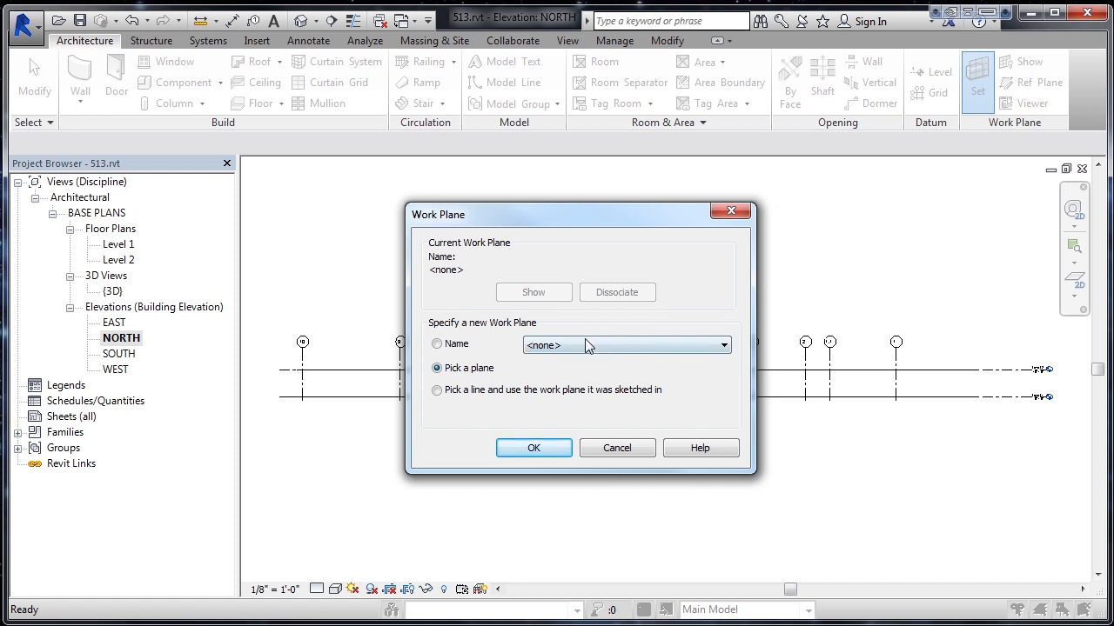
{"action": "left_click", "coordinate": [457, 346]}
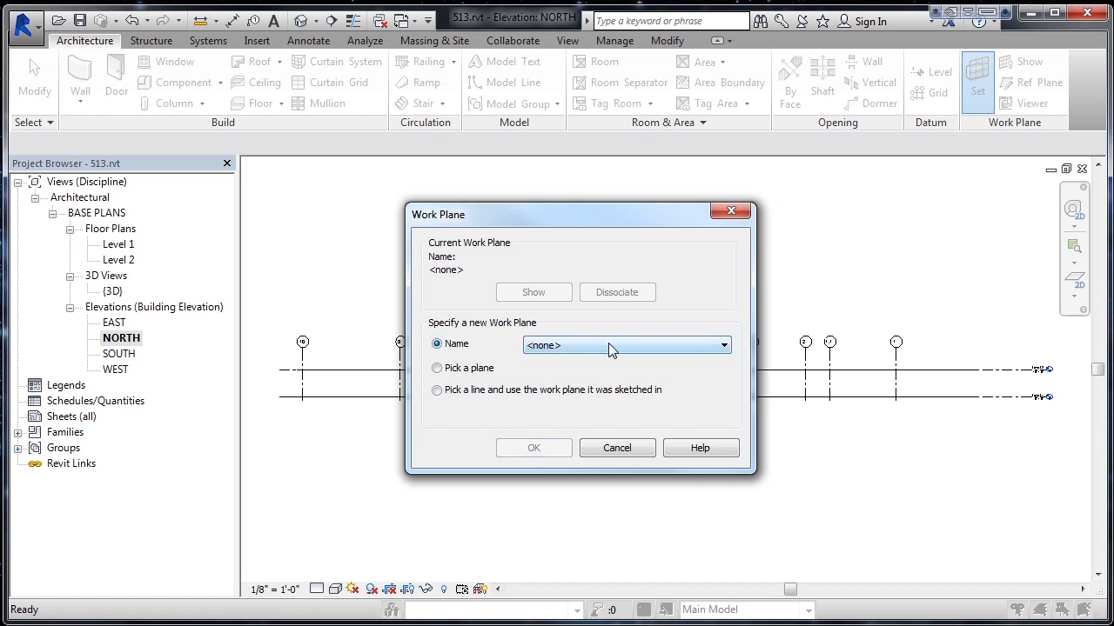
{"action": "left_click", "coordinate": [647, 346]}
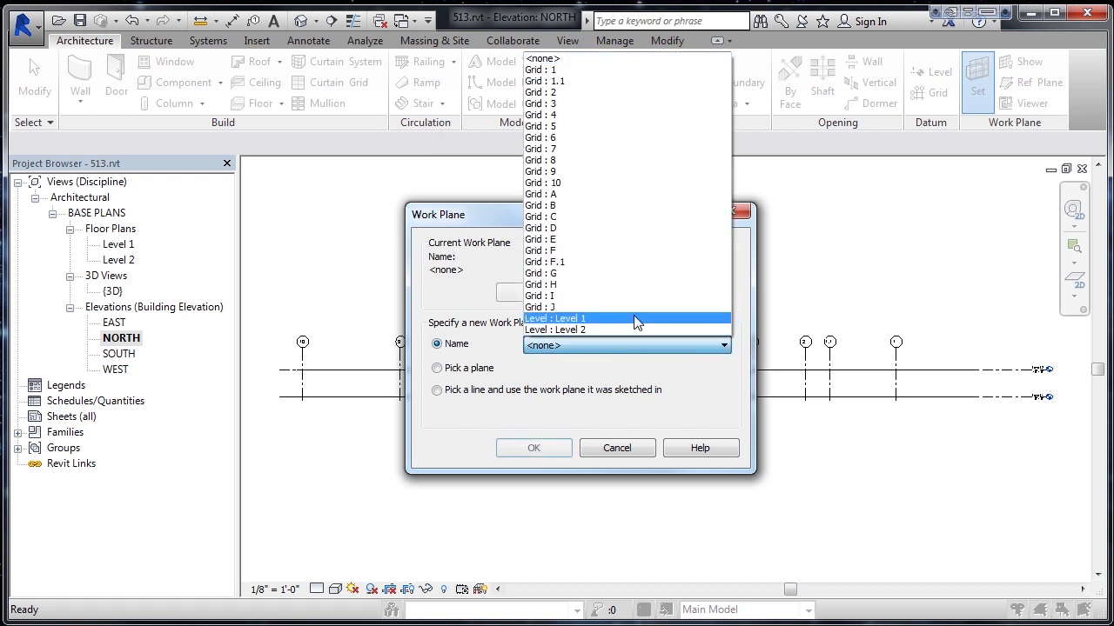
{"action": "left_click", "coordinate": [621, 195]}
{"action": "left_click", "coordinate": [540, 452]}
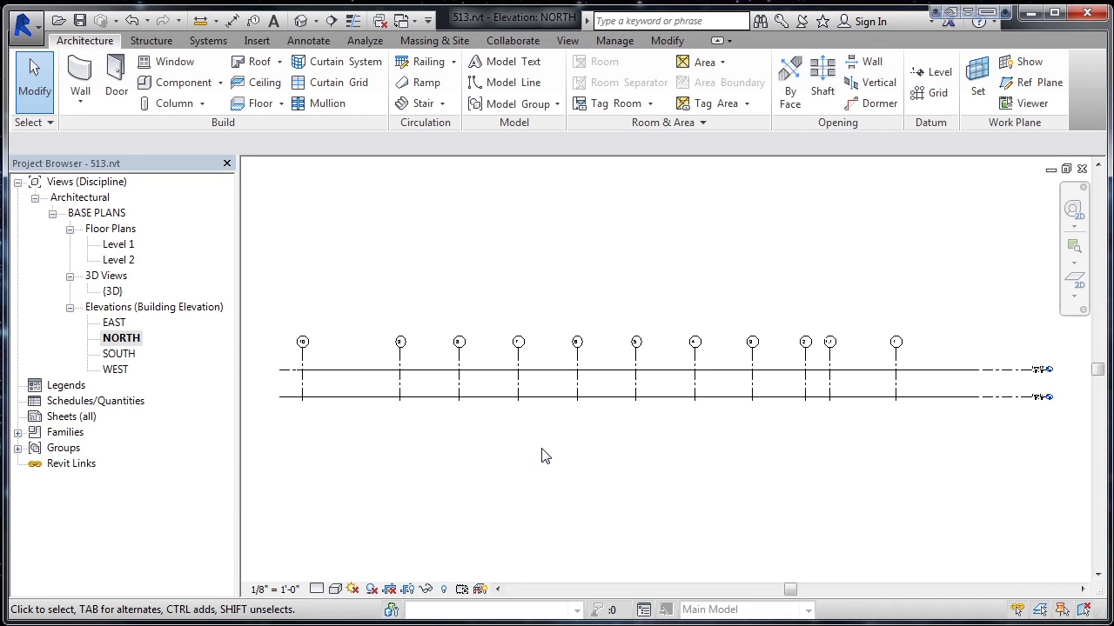
Step: Link ElevationNorth.dwg into the NORTH elevation in black and white, positioned Auto - Center to Center and oriented to view
{"action": "left_click", "coordinate": [265, 45]}
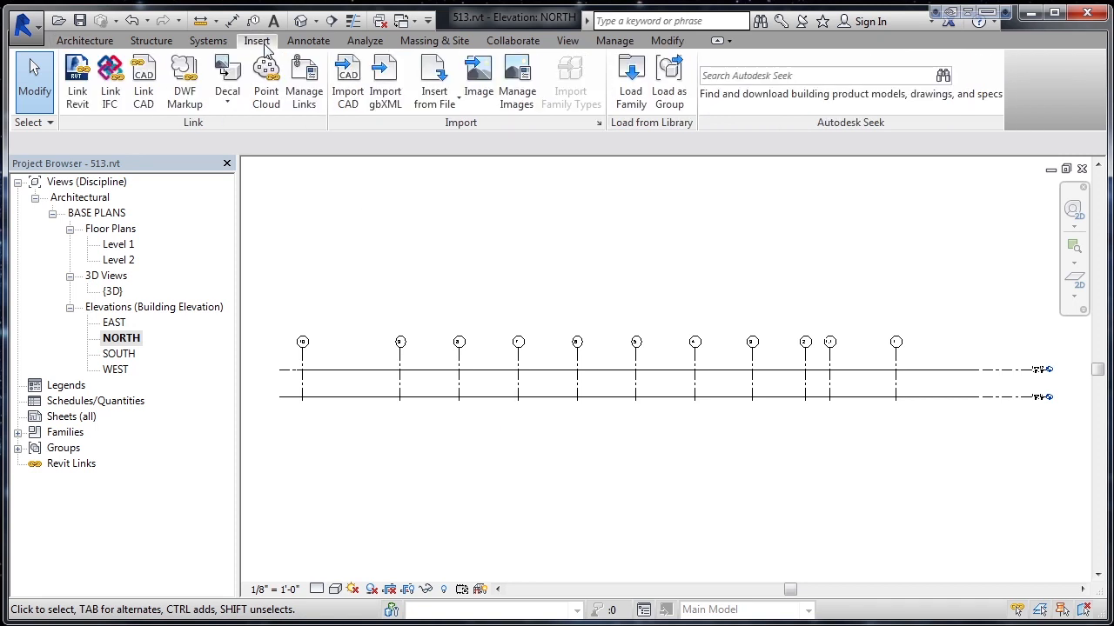
{"action": "left_click", "coordinate": [147, 85]}
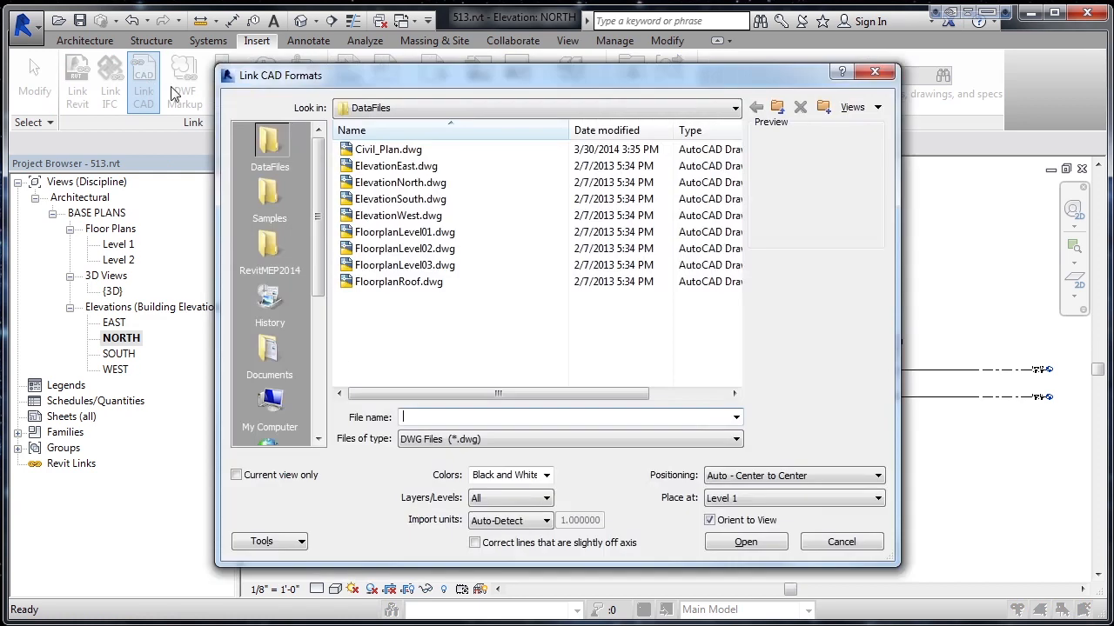
{"action": "left_click", "coordinate": [400, 184]}
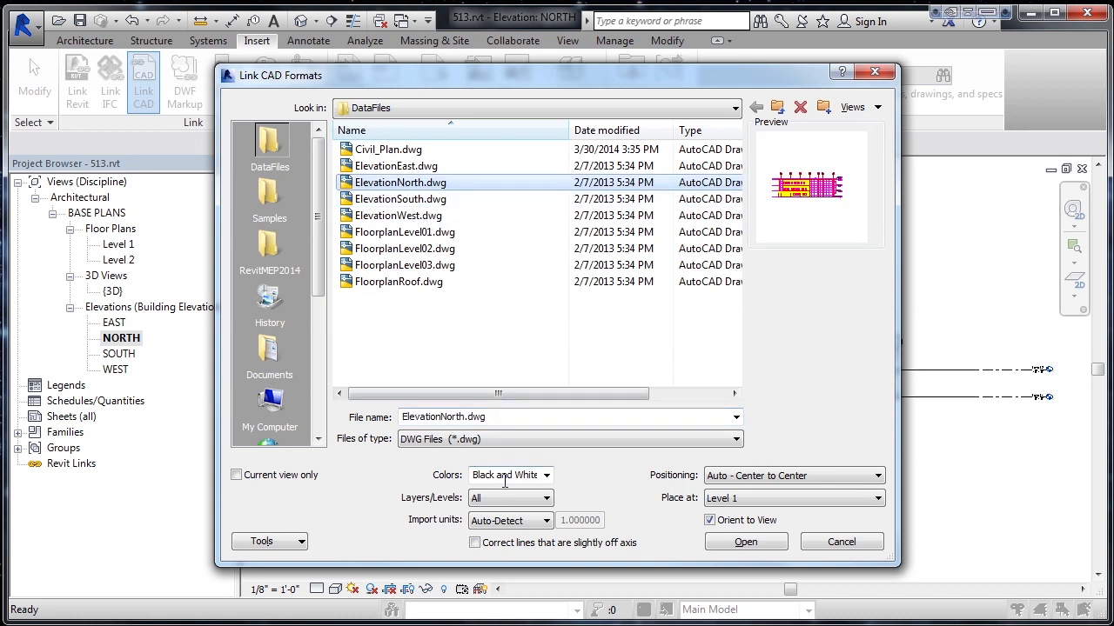
{"action": "left_click", "coordinate": [483, 502]}
{"action": "left_click", "coordinate": [489, 521]}
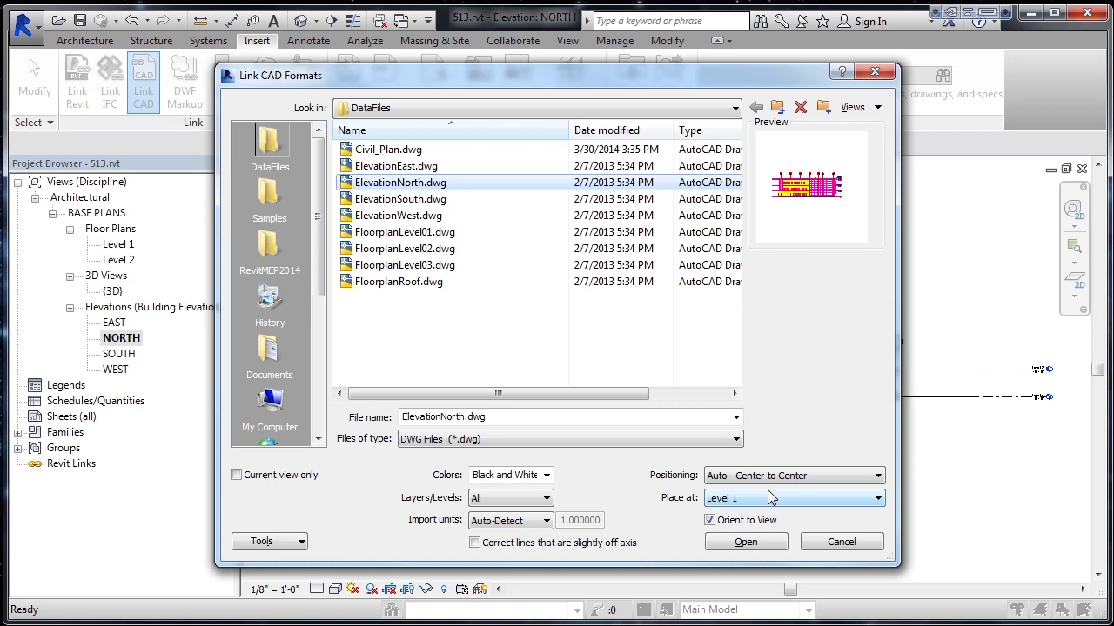
{"action": "left_click", "coordinate": [767, 537]}
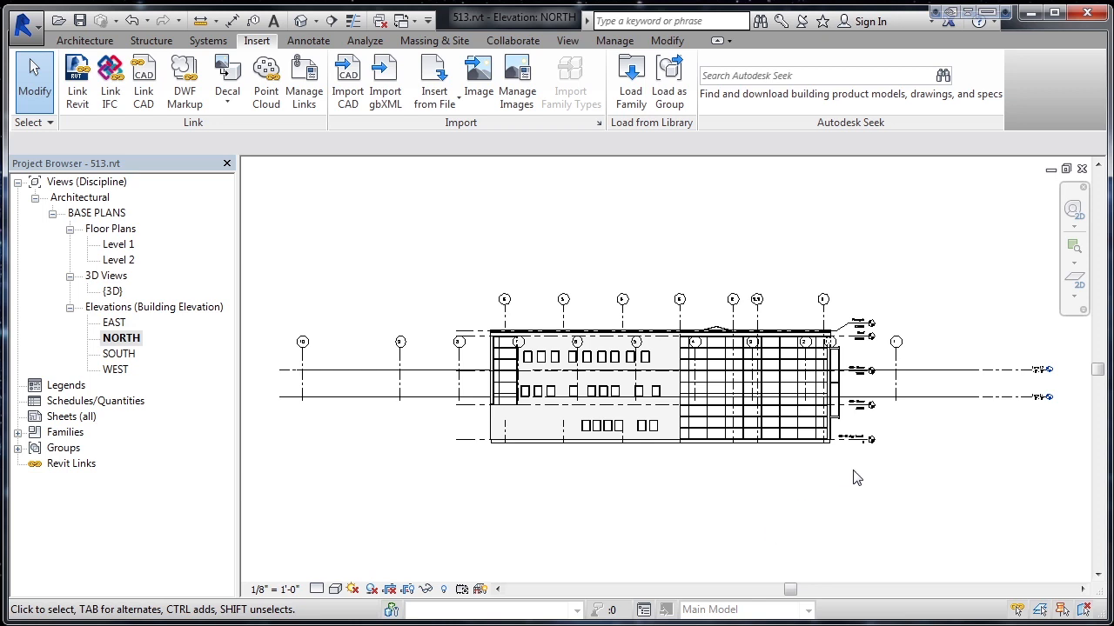
Step: Align the linked elevation's 02 - Floor line with the FloorplanLevel02.dwg reference at Level 2
{"action": "scroll", "coordinate": [960, 435], "scroll_direction": "up", "scroll_amount": 1}
{"action": "scroll", "coordinate": [962, 435], "scroll_direction": "up", "scroll_amount": 2}
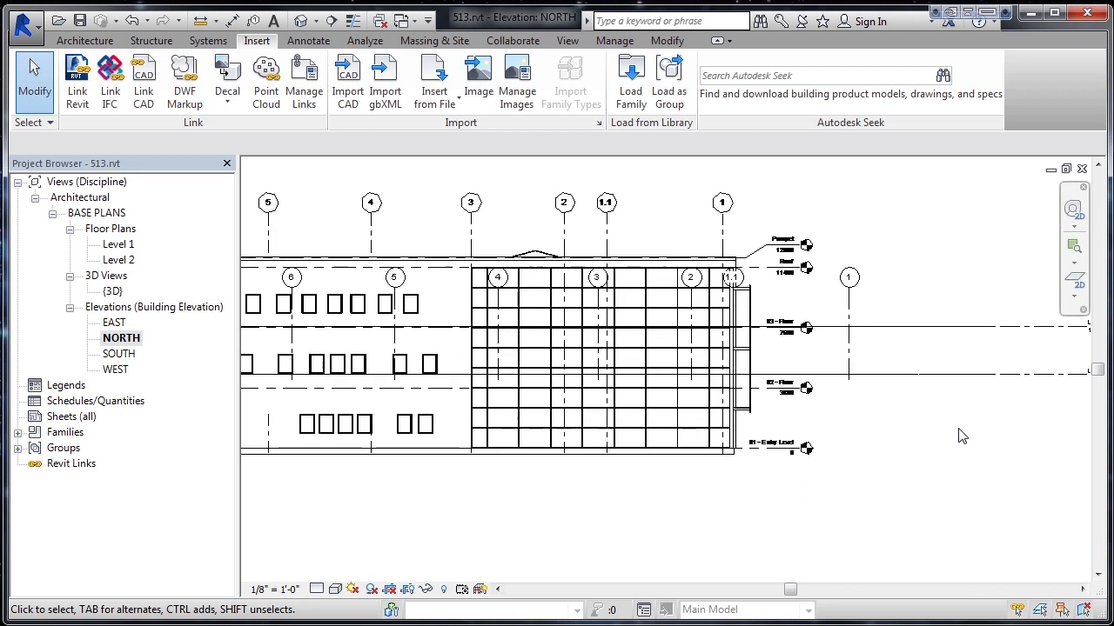
{"action": "middle_click_drag", "start_coordinate": [962, 422], "coordinate": [744, 453]}
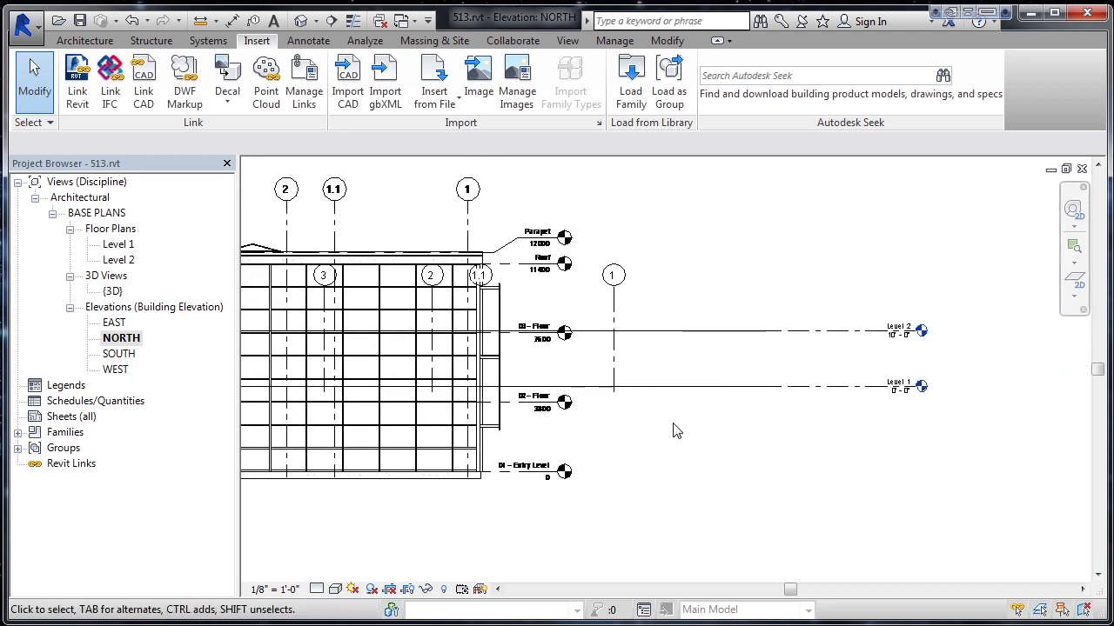
{"action": "scroll", "coordinate": [671, 427], "scroll_direction": "up", "scroll_amount": 1}
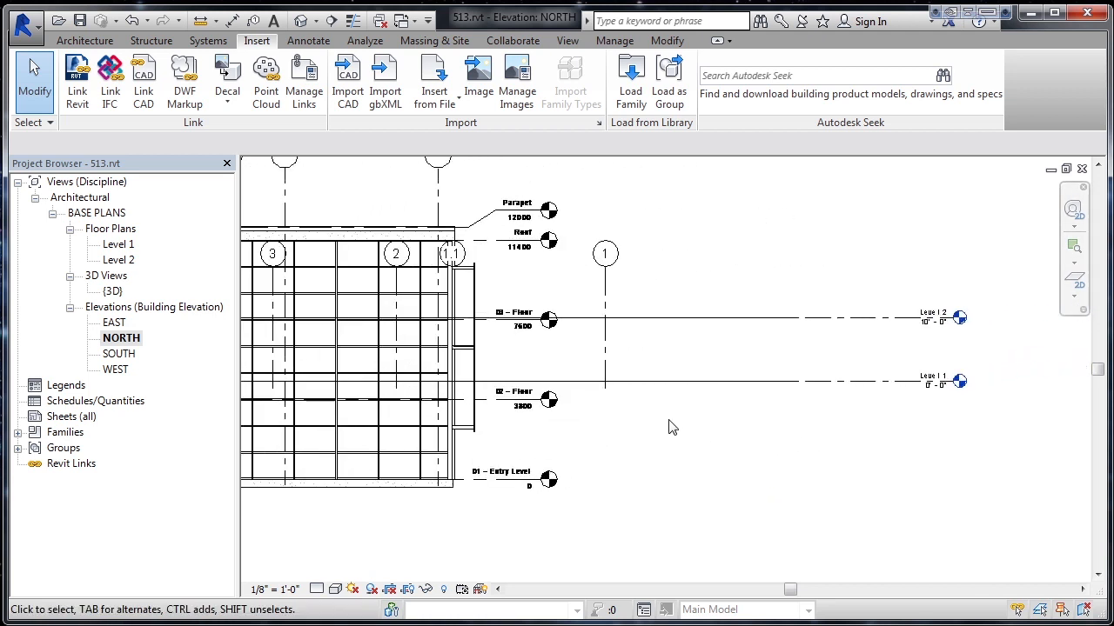
{"action": "scroll", "coordinate": [671, 427], "scroll_direction": "up", "scroll_amount": 2}
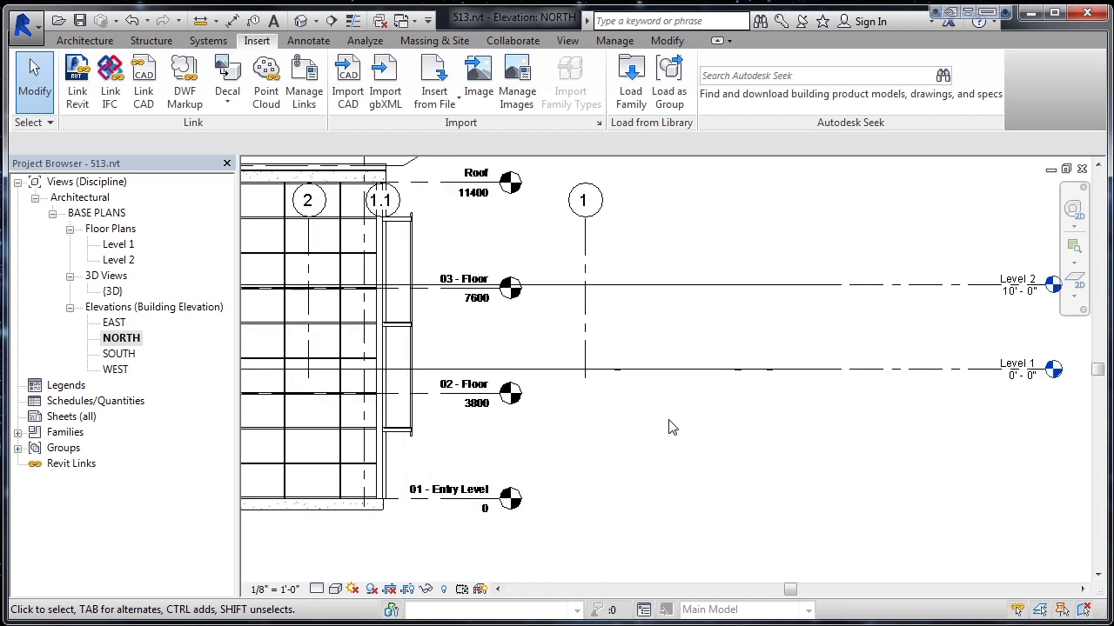
{"action": "middle_click_drag", "start_coordinate": [666, 426], "coordinate": [612, 476]}
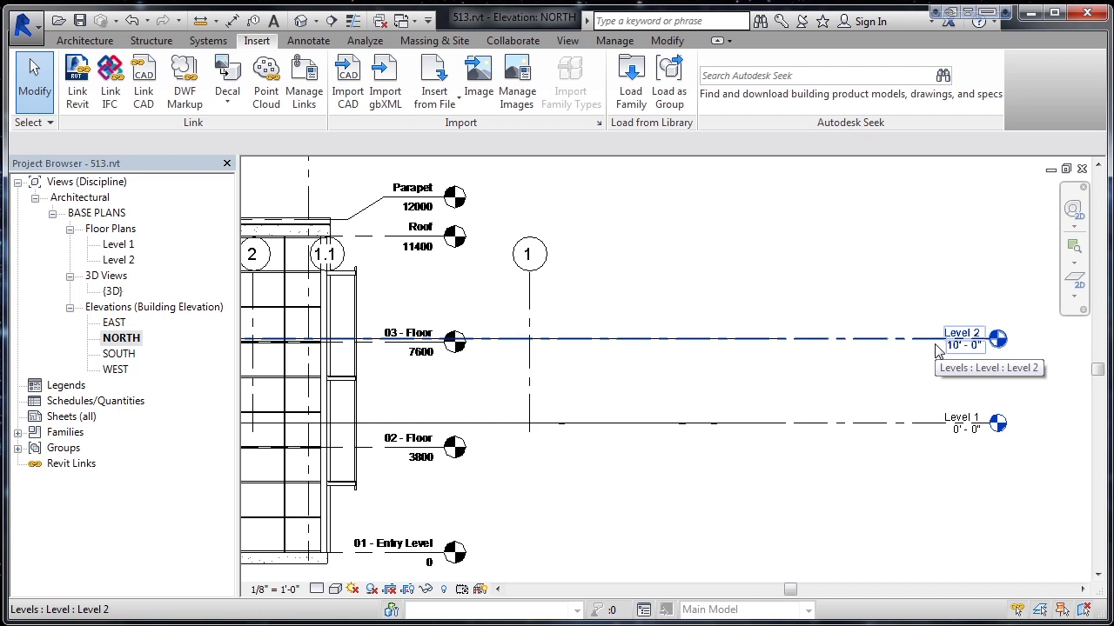
{"action": "left_click", "coordinate": [667, 41]}
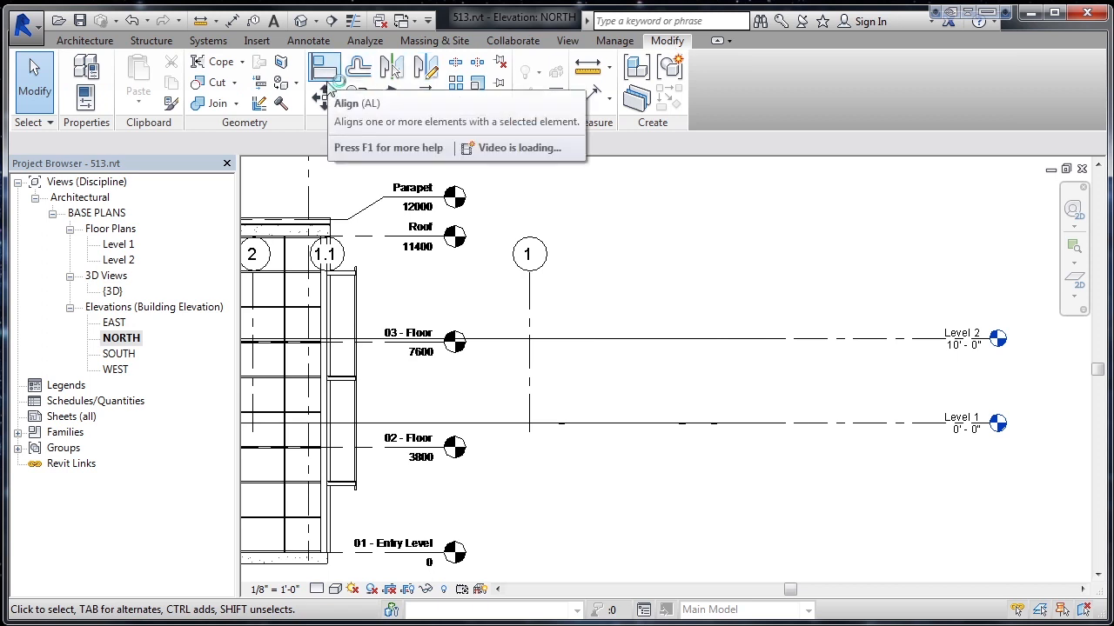
{"action": "left_click", "coordinate": [327, 79]}
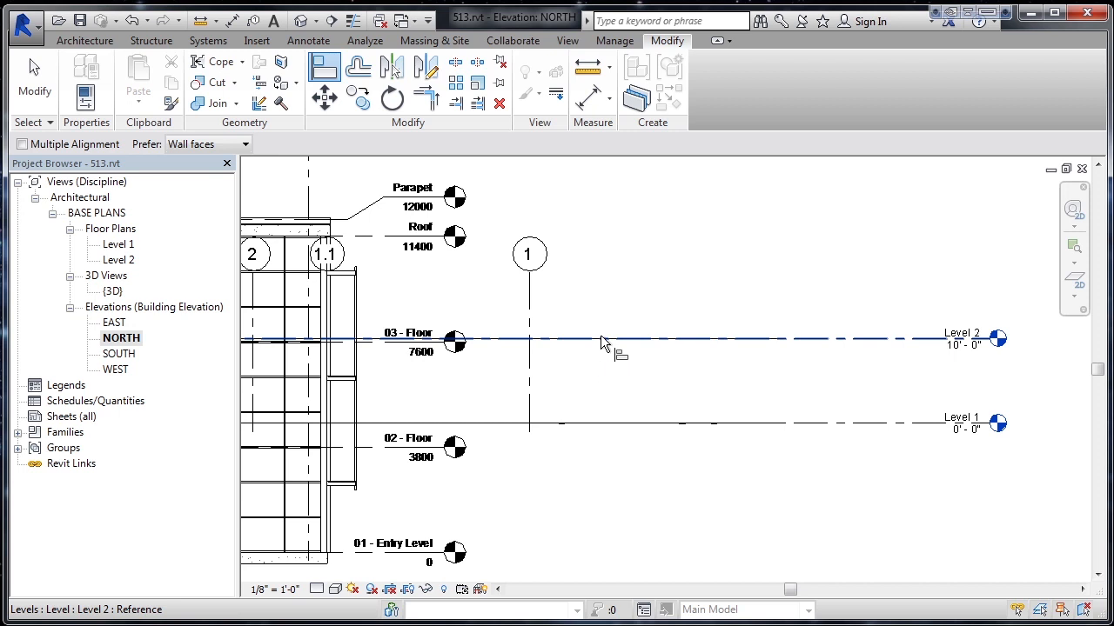
{"action": "key", "text": "Tab"}
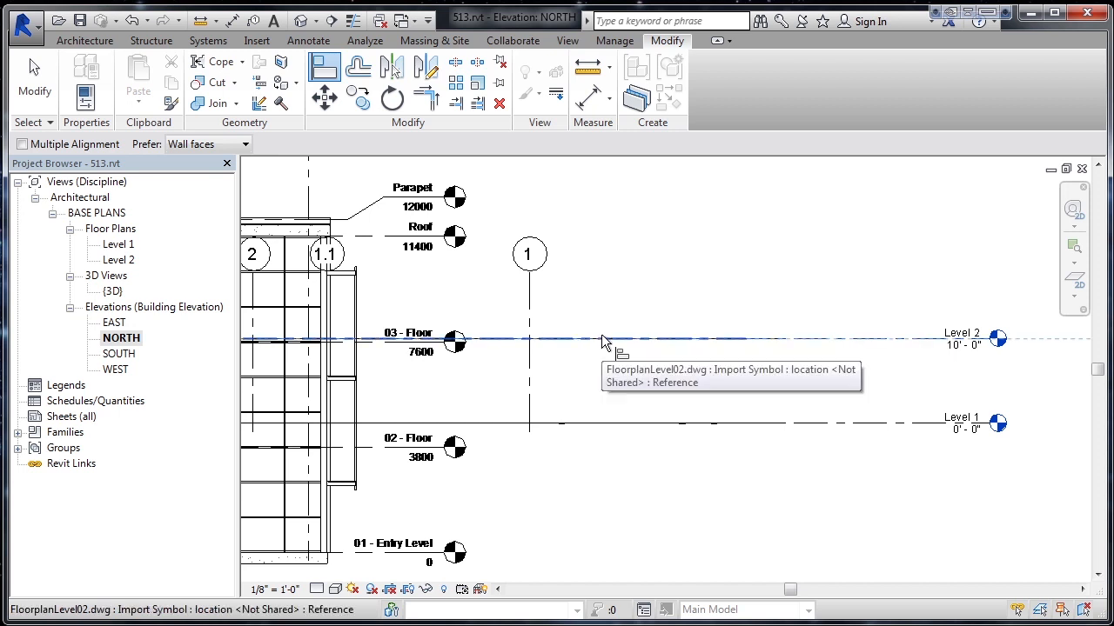
{"action": "left_click", "coordinate": [605, 341]}
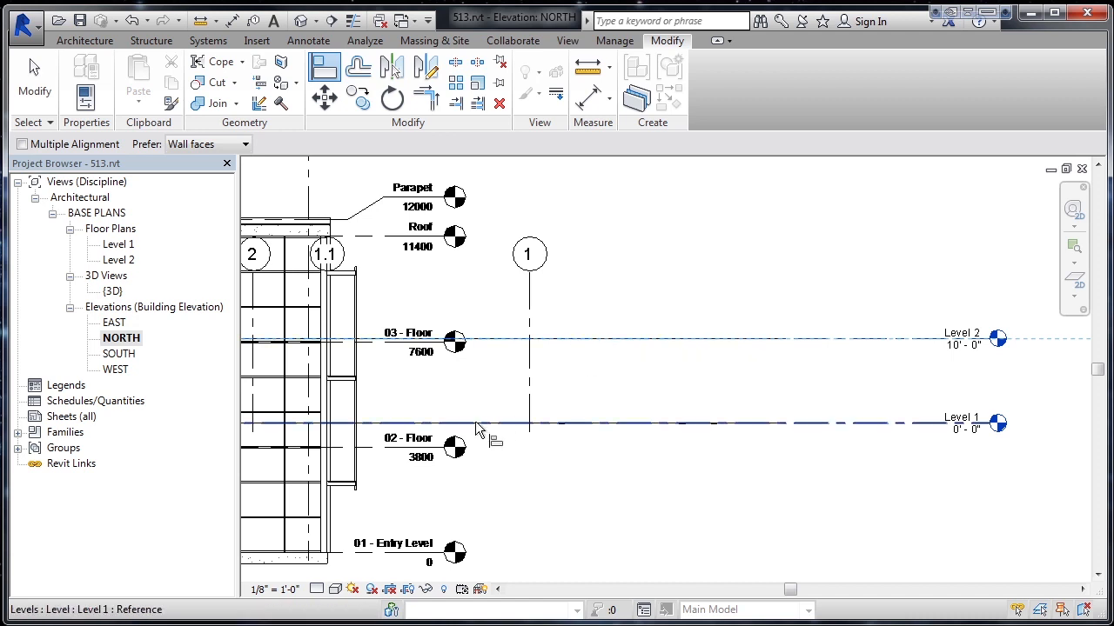
{"action": "left_click", "coordinate": [402, 449]}
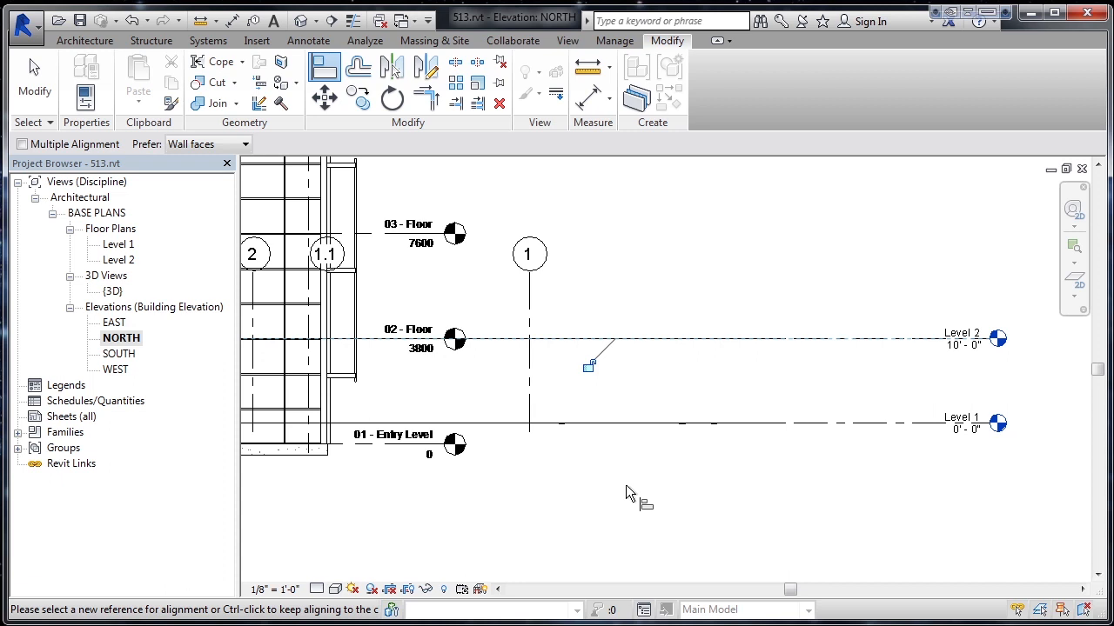
{"action": "left_click", "coordinate": [34, 94]}
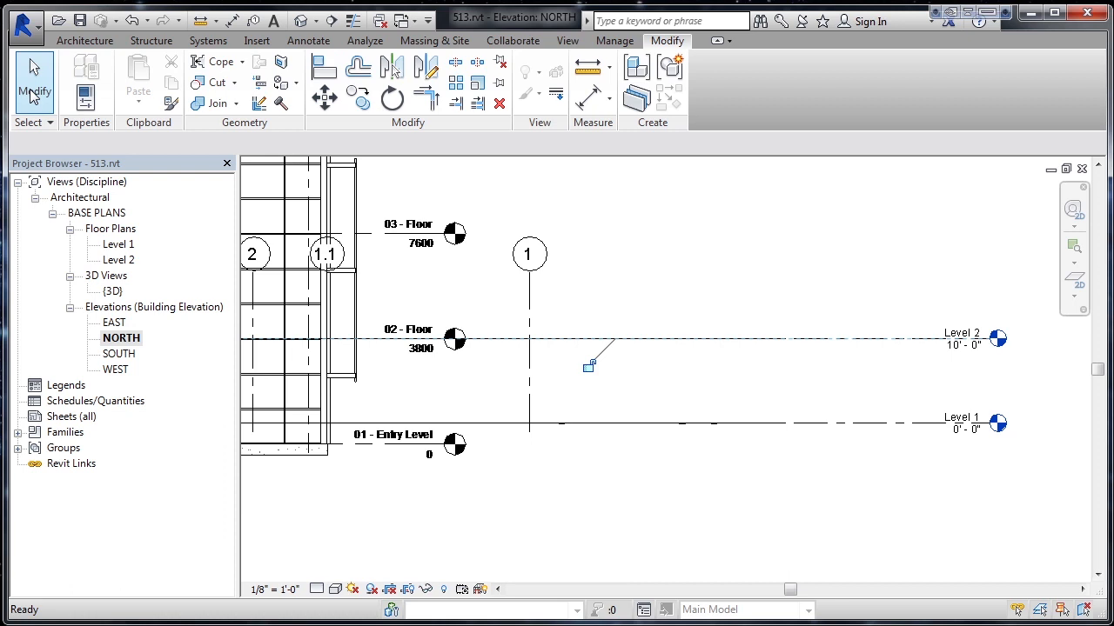
Step: In the EAST elevation, align the edge-on linked north elevation drawing with grid A
{"action": "left_click", "coordinate": [309, 22]}
{"action": "scroll", "coordinate": [809, 380], "scroll_direction": "up", "scroll_amount": 4}
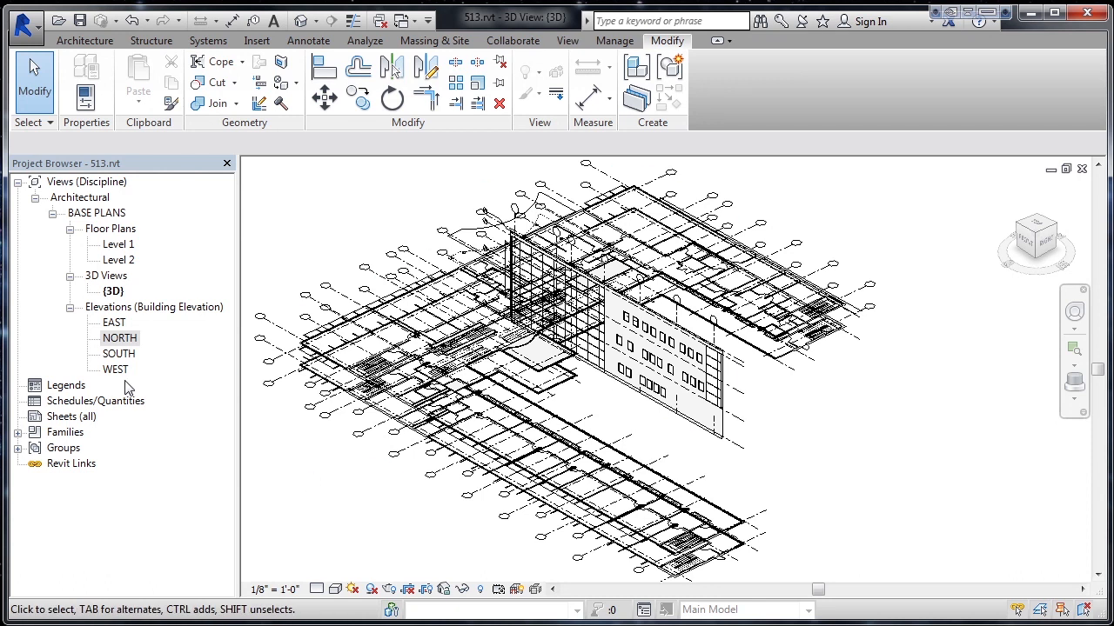
{"action": "double_click", "coordinate": [113, 323]}
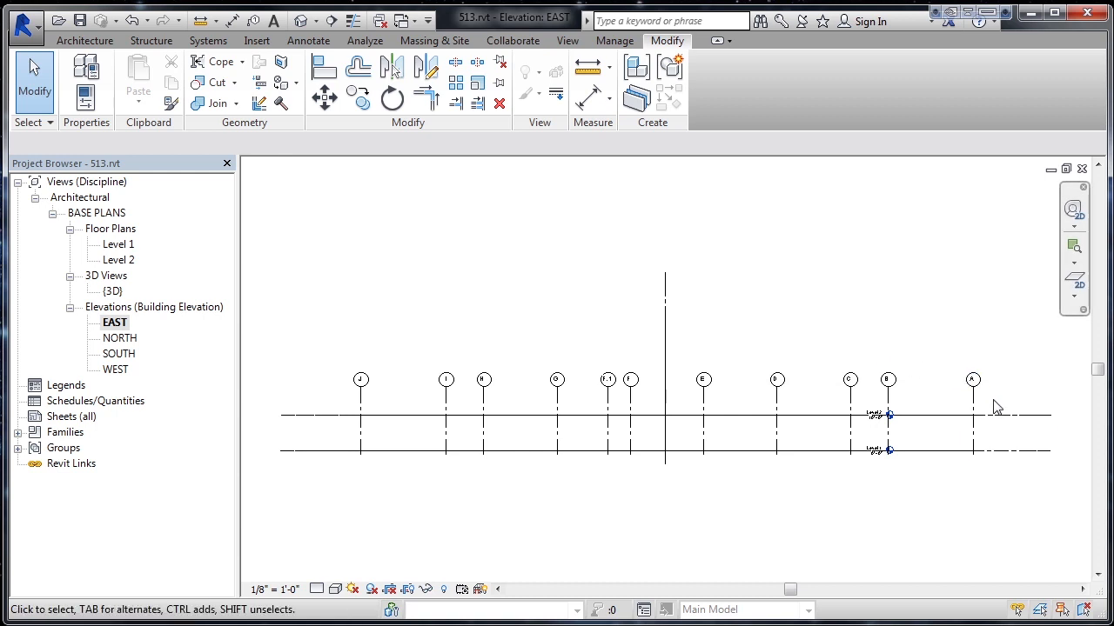
{"action": "scroll", "coordinate": [995, 408], "scroll_direction": "up", "scroll_amount": 2}
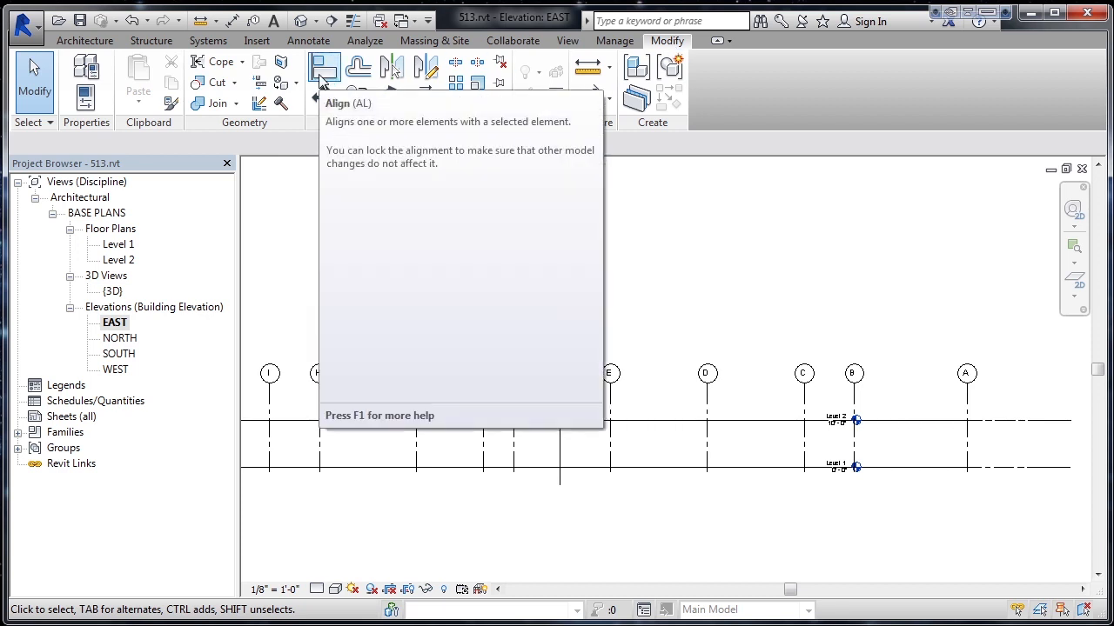
{"action": "left_click", "coordinate": [321, 73]}
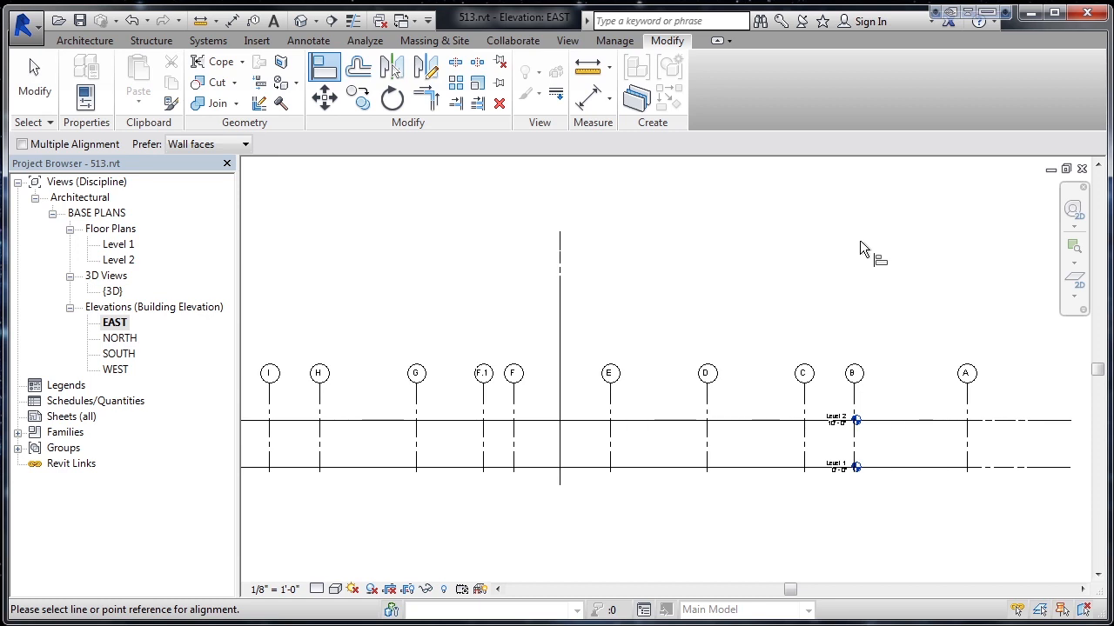
{"action": "left_click", "coordinate": [969, 398]}
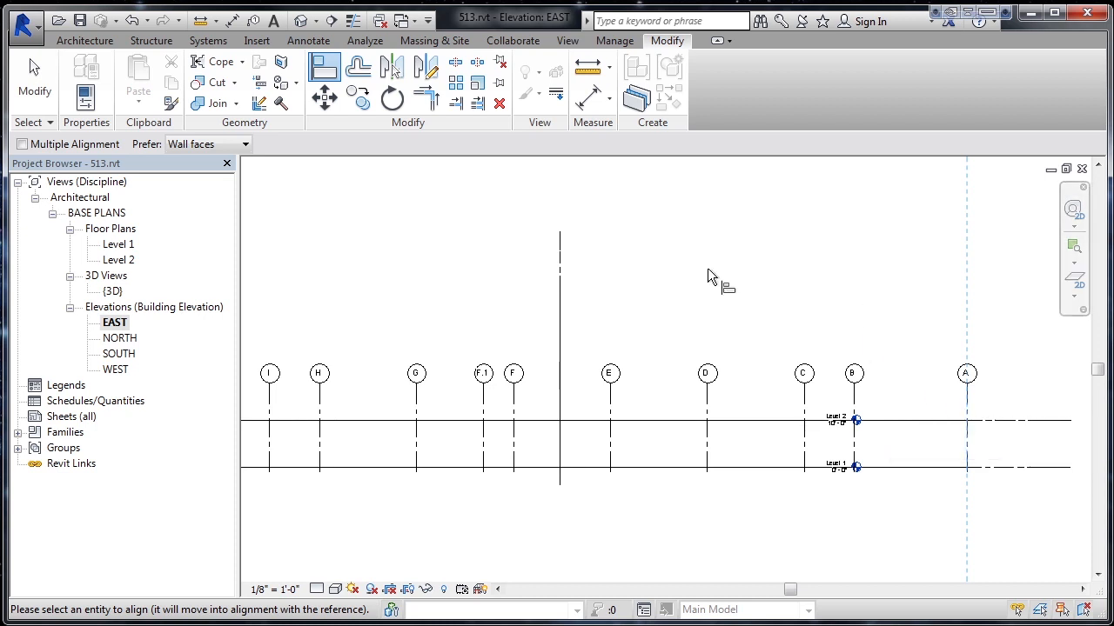
{"action": "left_click", "coordinate": [563, 290]}
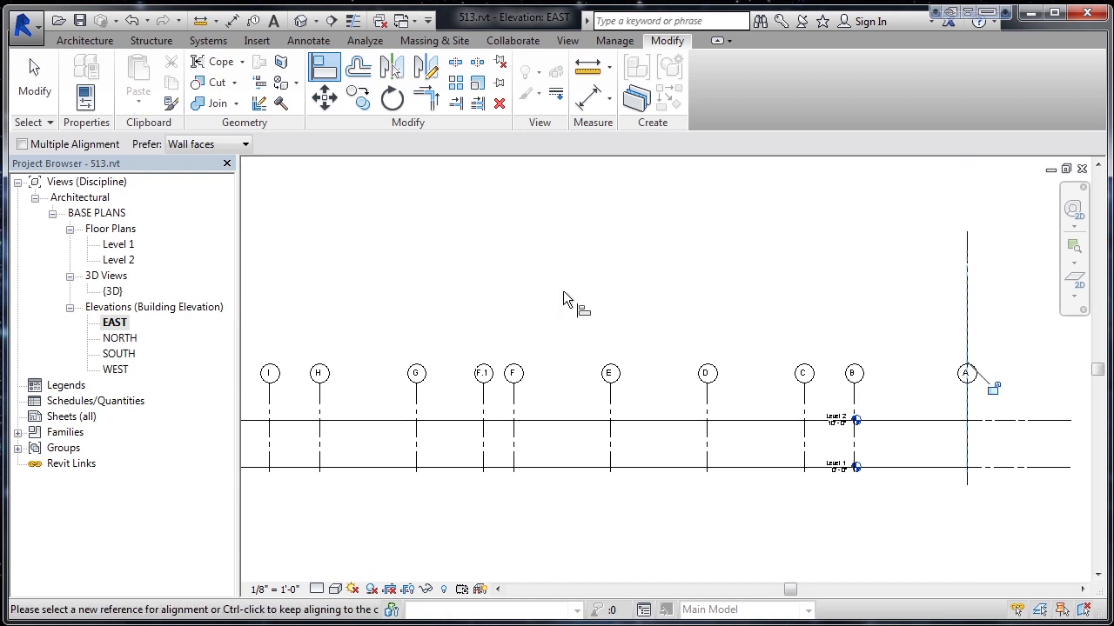
{"action": "left_click", "coordinate": [26, 87]}
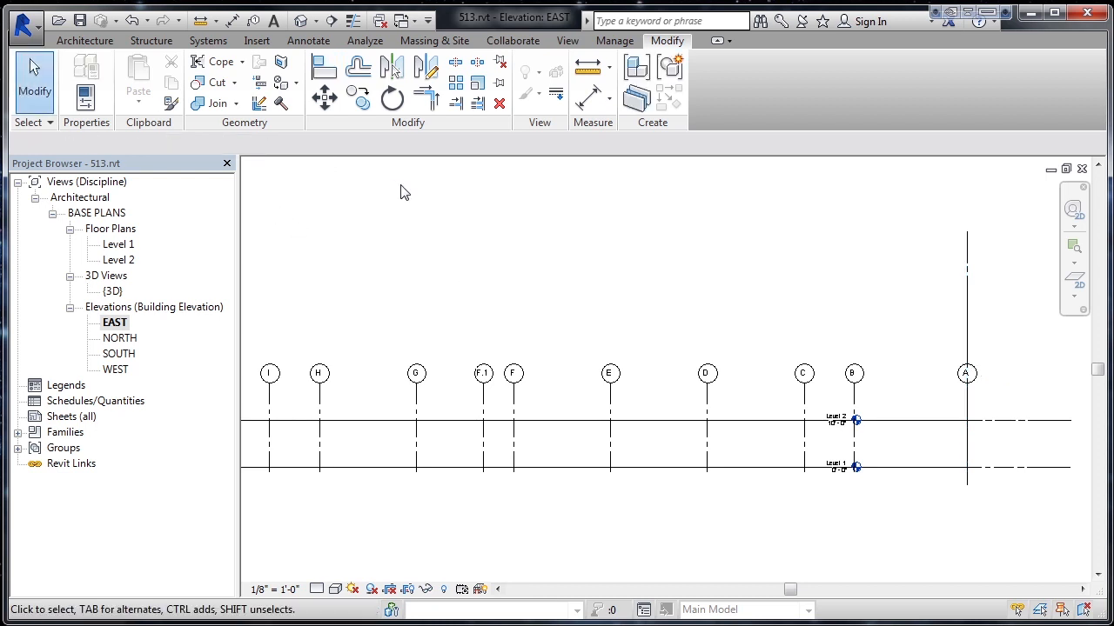
Step: Examine the linked north elevation's placement against the floor plans in the 3D view, looking from its outer side
{"action": "left_click", "coordinate": [300, 21]}
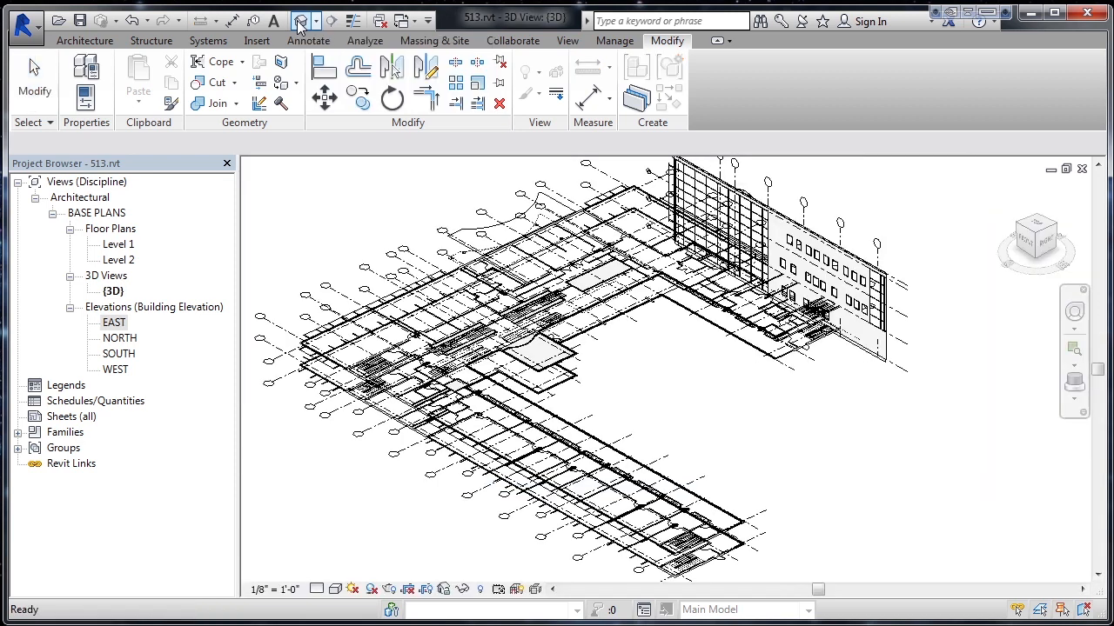
{"action": "left_click", "coordinate": [1042, 237]}
{"action": "middle_click_drag", "start_coordinate": [696, 285], "coordinate": [856, 412]}
{"action": "scroll", "coordinate": [825, 422], "scroll_direction": "down", "scroll_amount": 3}
{"action": "scroll", "coordinate": [825, 421], "scroll_direction": "up", "scroll_amount": 5}
{"action": "scroll", "coordinate": [826, 427], "scroll_direction": "up", "scroll_amount": 3}
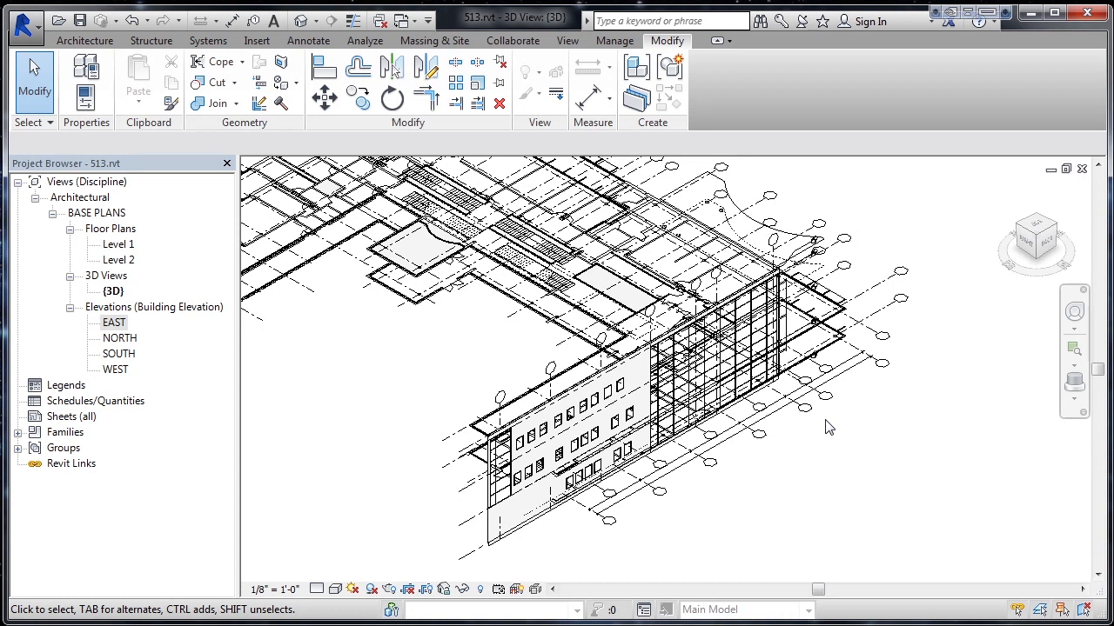
Step: In the NORTH elevation, align grid line 5 of the linked ElevationNorth.dwg drawing with the model's grid 5
{"action": "double_click", "coordinate": [120, 339]}
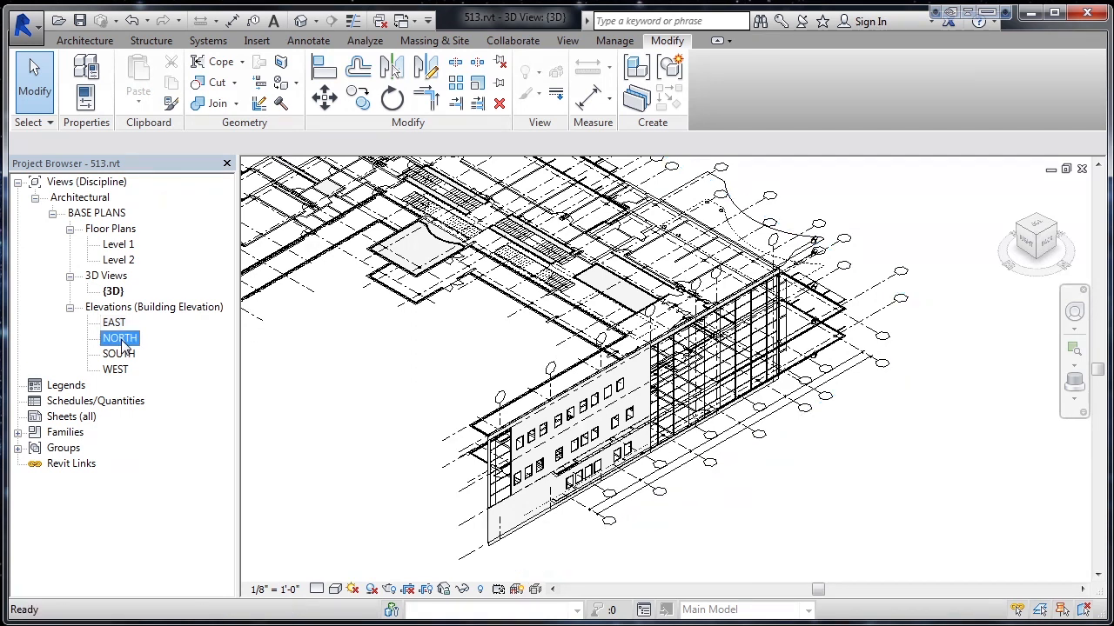
{"action": "scroll", "coordinate": [410, 423], "scroll_direction": "down", "scroll_amount": 5}
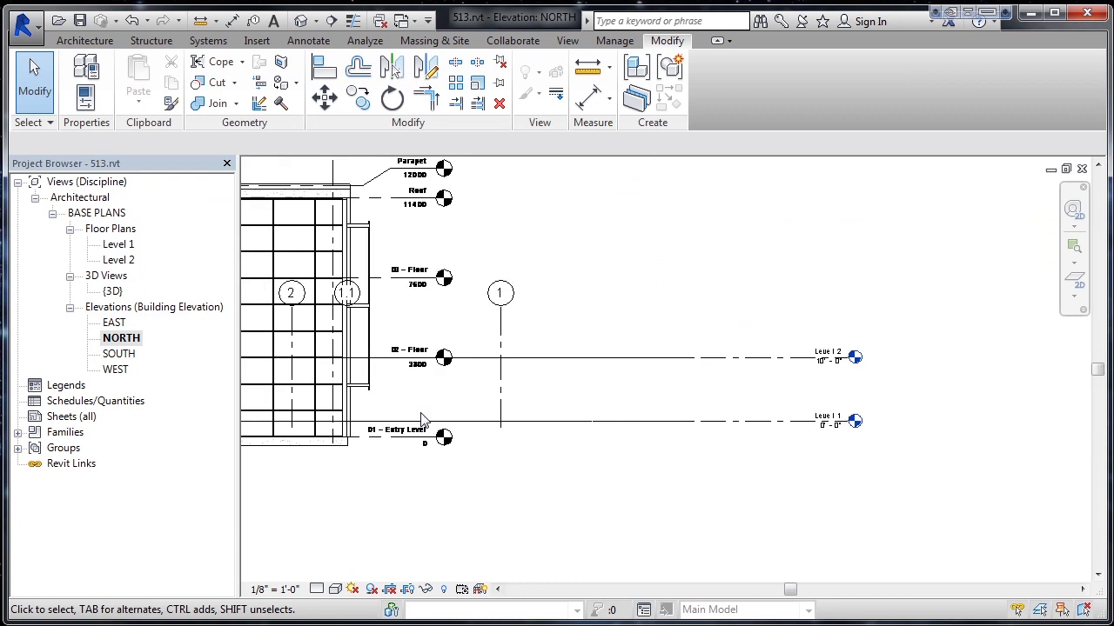
{"action": "middle_click_drag", "start_coordinate": [271, 366], "coordinate": [579, 419]}
{"action": "scroll", "coordinate": [609, 424], "scroll_direction": "up", "scroll_amount": 1}
{"action": "scroll", "coordinate": [609, 424], "scroll_direction": "up", "scroll_amount": 2}
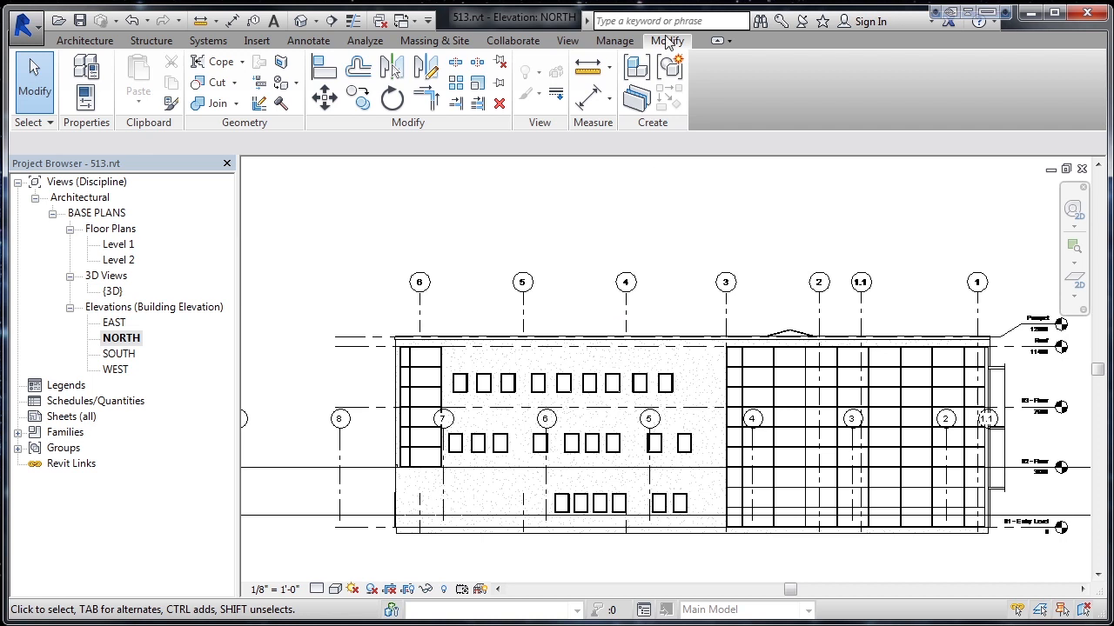
{"action": "left_click", "coordinate": [322, 80]}
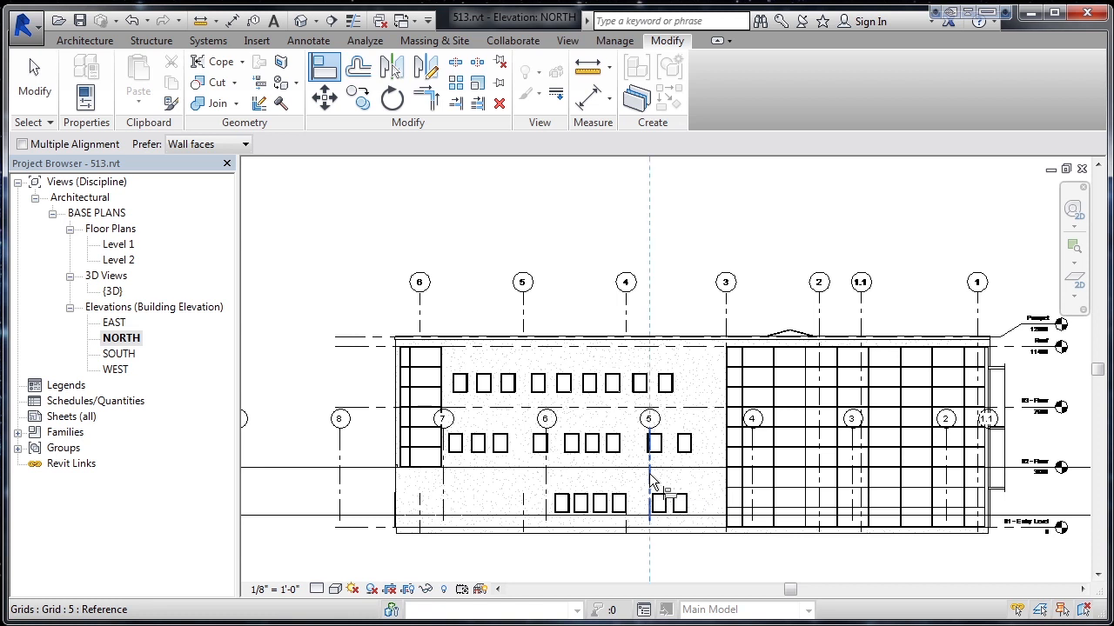
{"action": "left_click", "coordinate": [649, 475]}
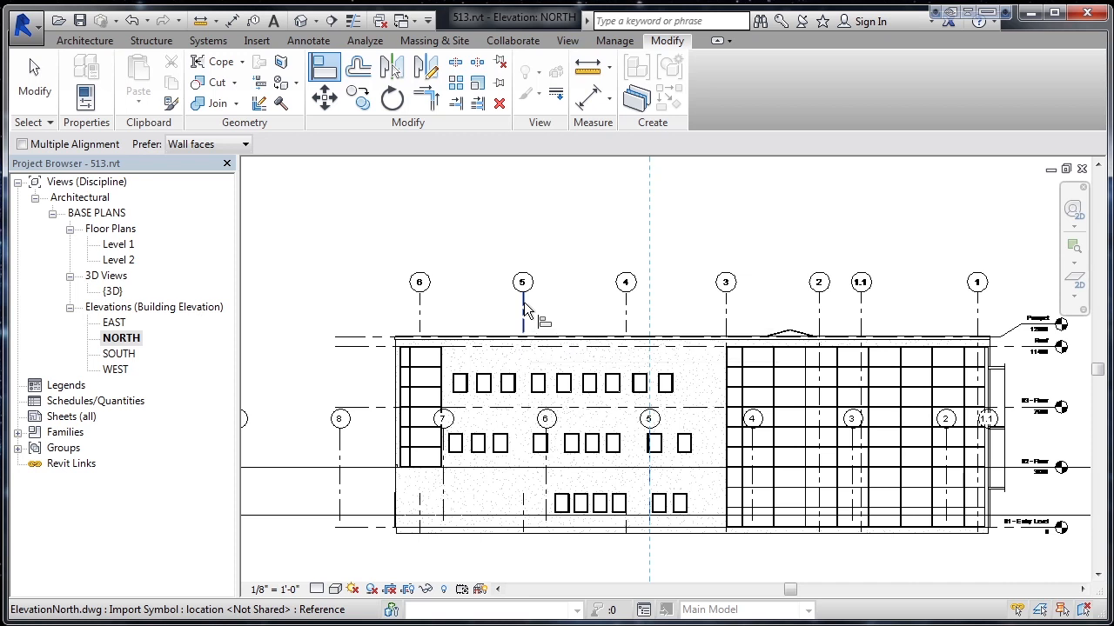
{"action": "left_click", "coordinate": [524, 310]}
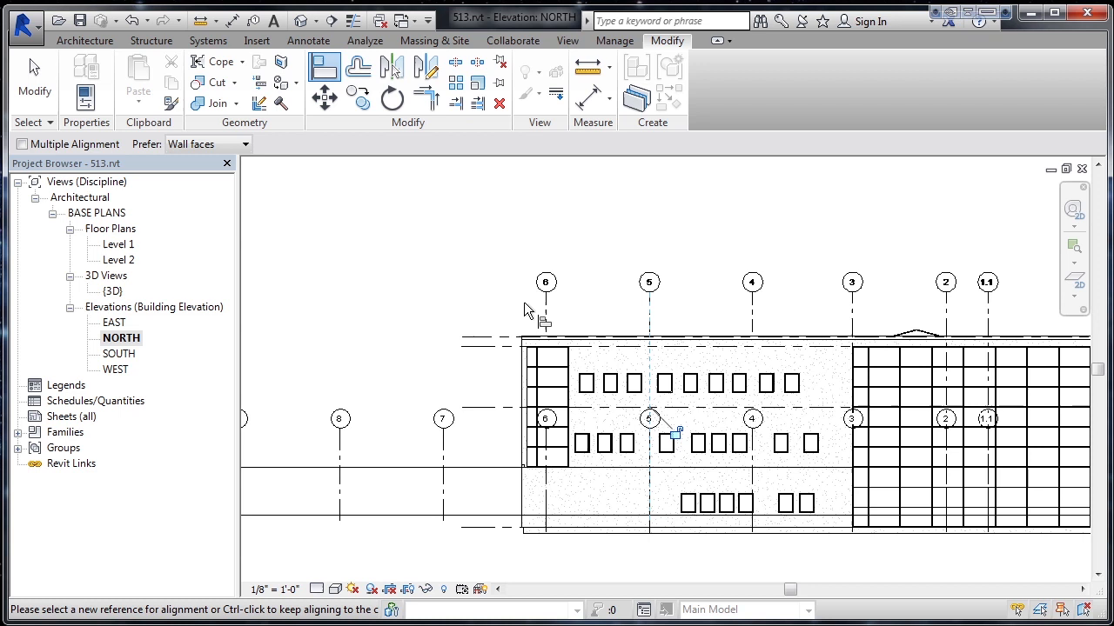
{"action": "left_click", "coordinate": [39, 87]}
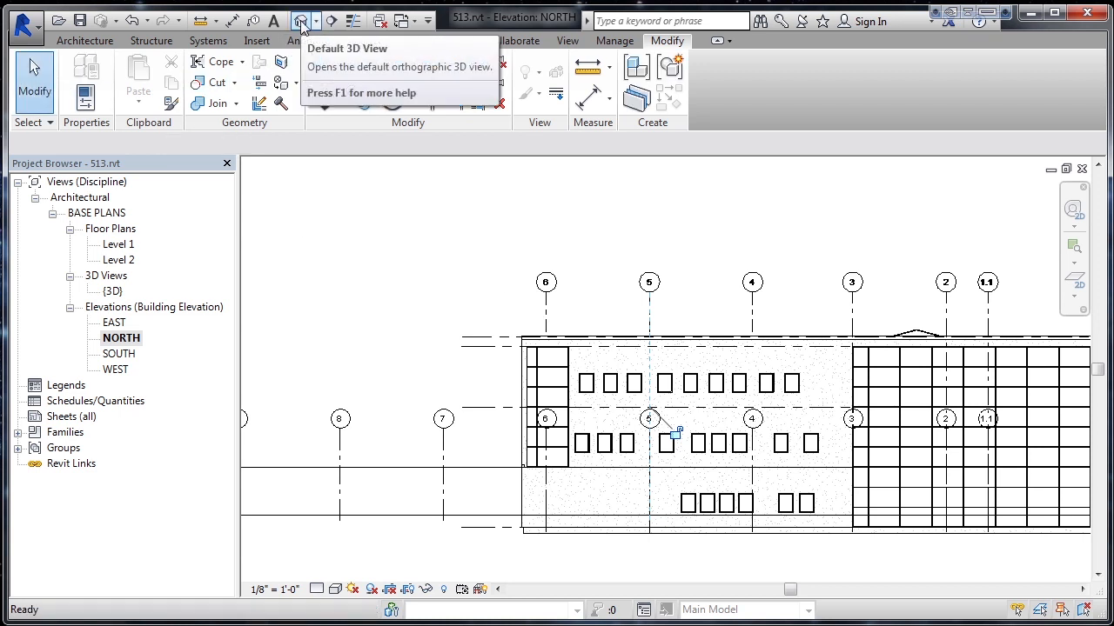
Step: Examine the aligned north elevation drawing against the linked floor plans in the default 3D view, up close and as a whole
{"action": "left_click", "coordinate": [301, 21]}
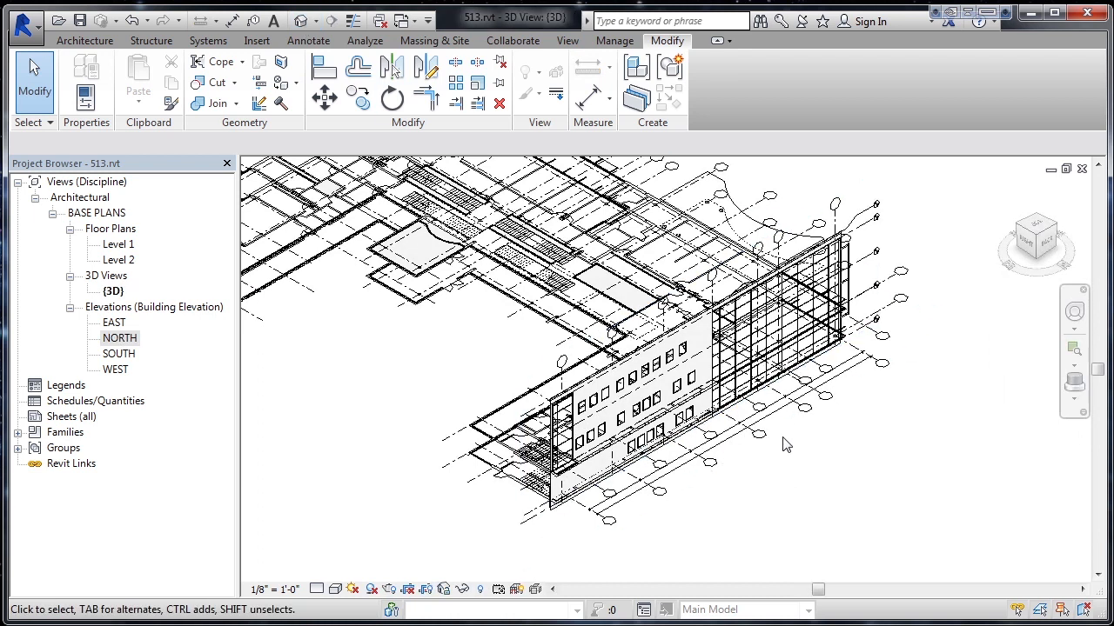
{"action": "scroll", "coordinate": [783, 445], "scroll_direction": "up", "scroll_amount": 1}
{"action": "scroll", "coordinate": [875, 505], "scroll_direction": "up", "scroll_amount": 1}
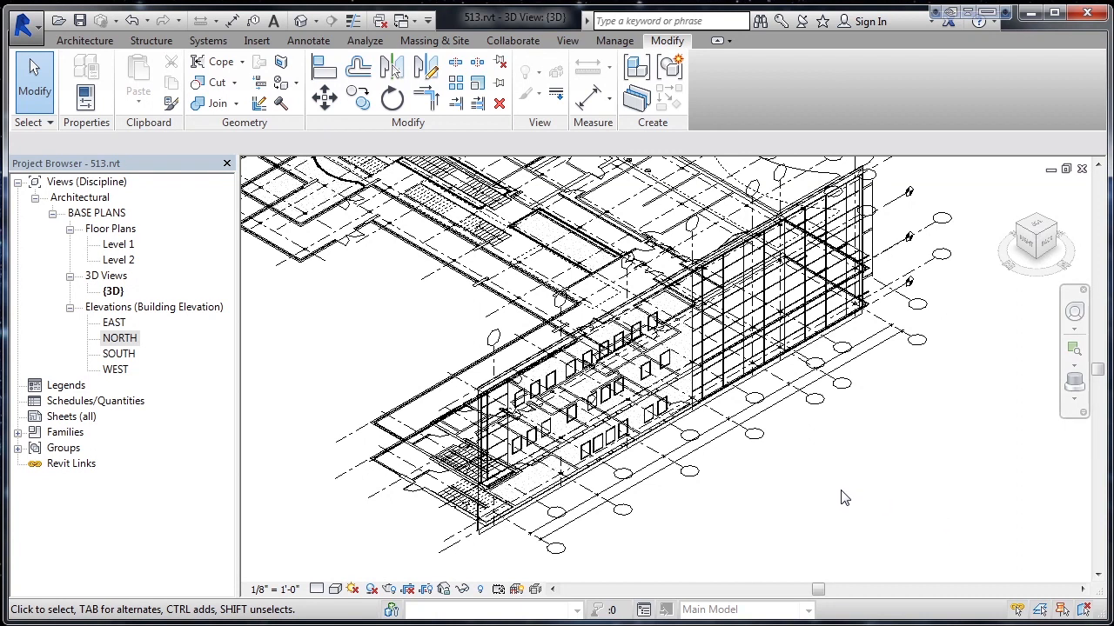
{"action": "scroll", "coordinate": [841, 489], "scroll_direction": "down", "scroll_amount": 3}
{"action": "scroll", "coordinate": [841, 496], "scroll_direction": "down", "scroll_amount": 2}
{"action": "middle_click_drag", "start_coordinate": [841, 496], "coordinate": [950, 509]}
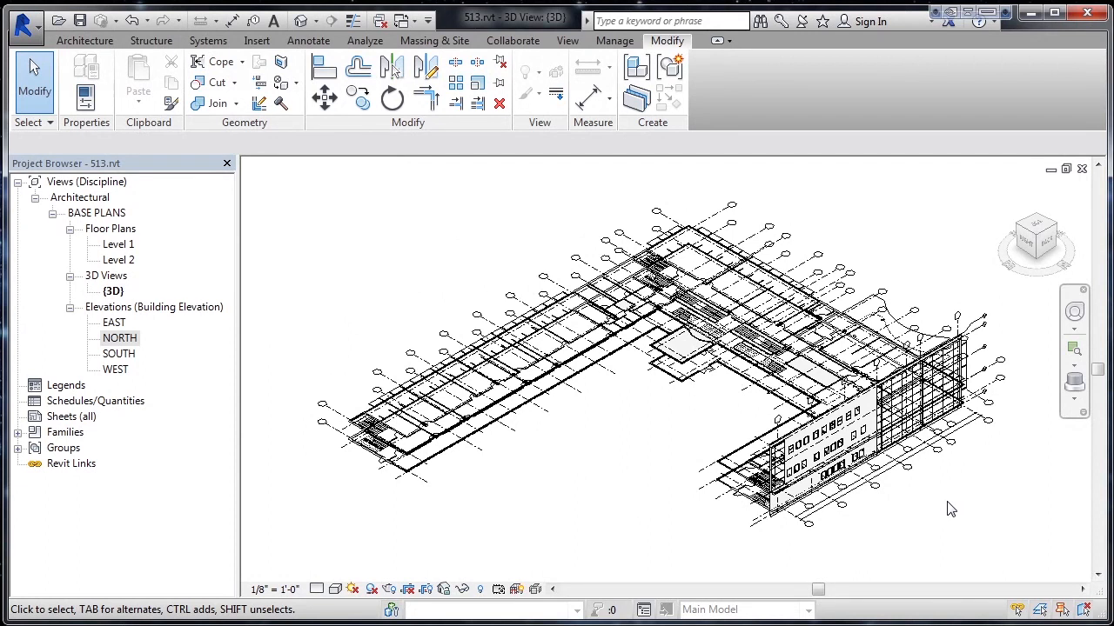